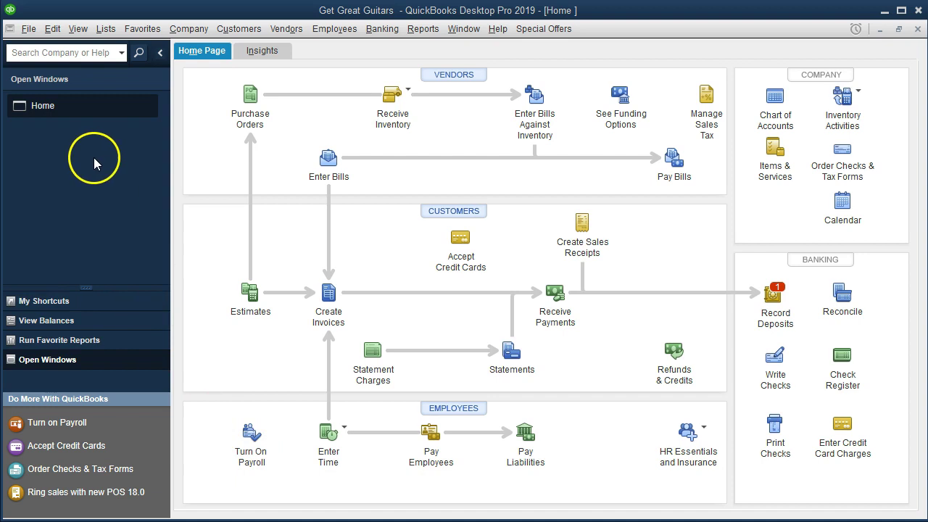
# Step: Glance at the View menu without choosing anything, then pull down the Reports menu
pyautogui.click(77, 29)
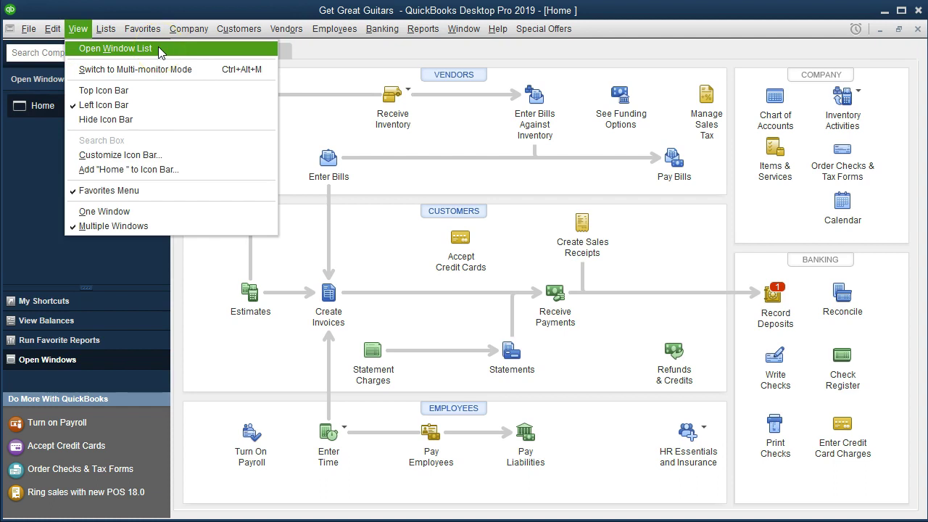
pyautogui.click(35, 162)
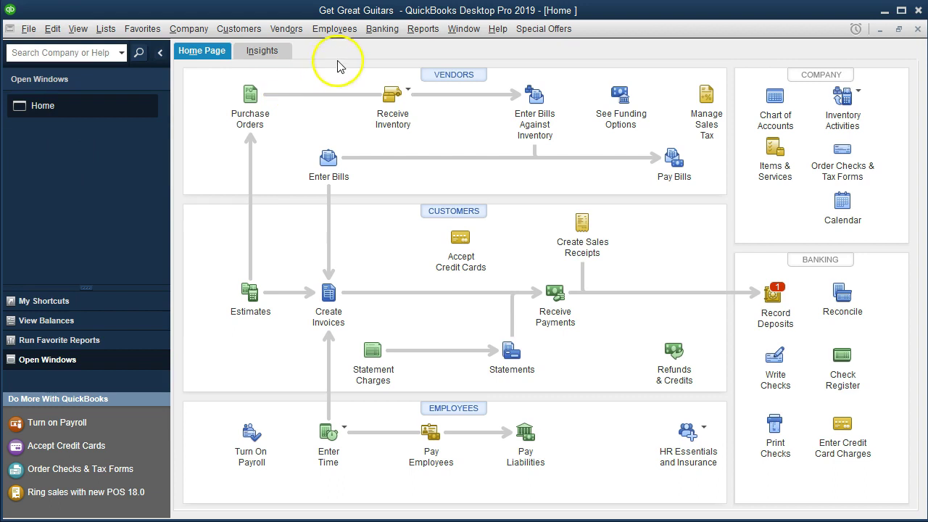
pyautogui.click(423, 35)
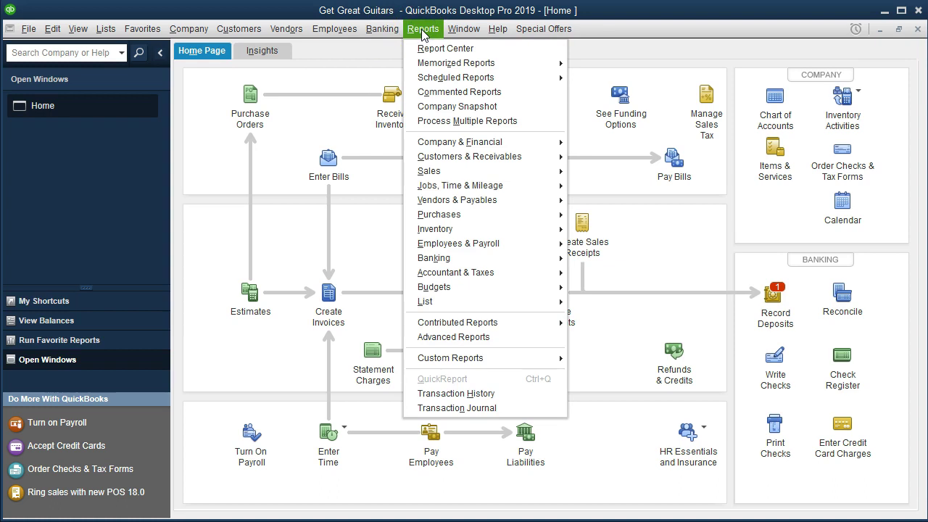
pyautogui.moveTo(487, 156)
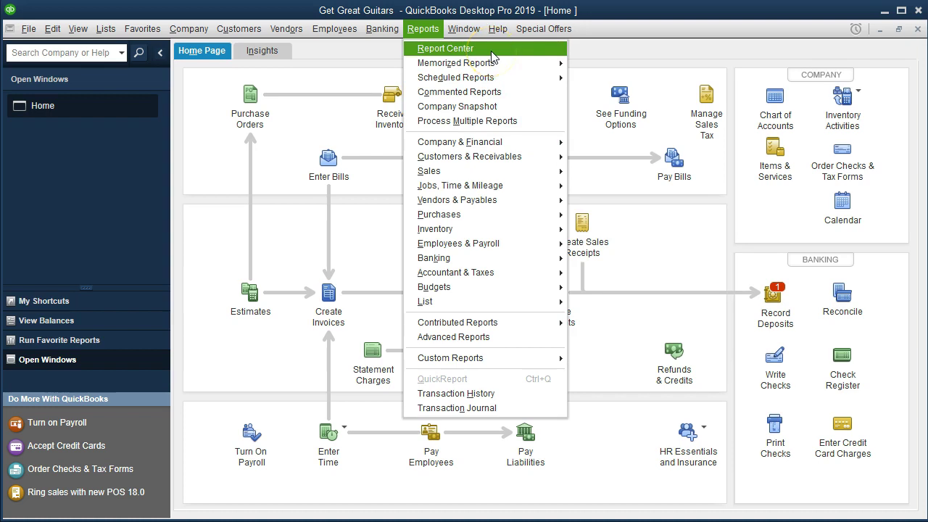
# Step: Maximize the Report Center and scroll Customers & Receivables down to the Accounts Receivable Graph
pyautogui.press('Escape')
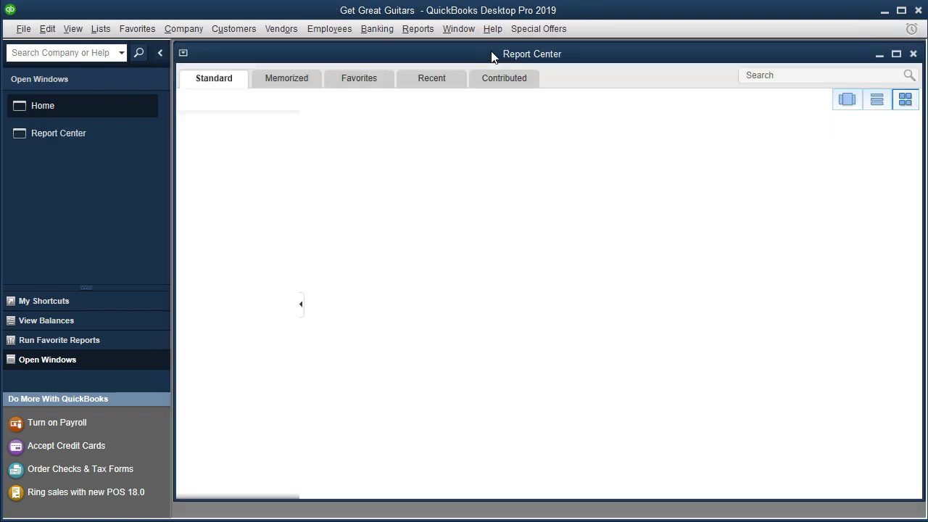
pyautogui.click(896, 54)
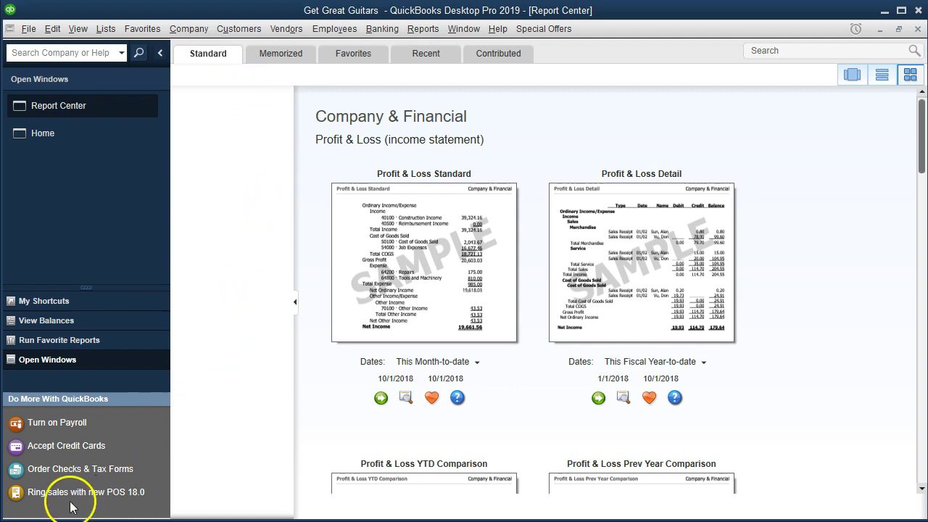
pyautogui.moveTo(224, 155)
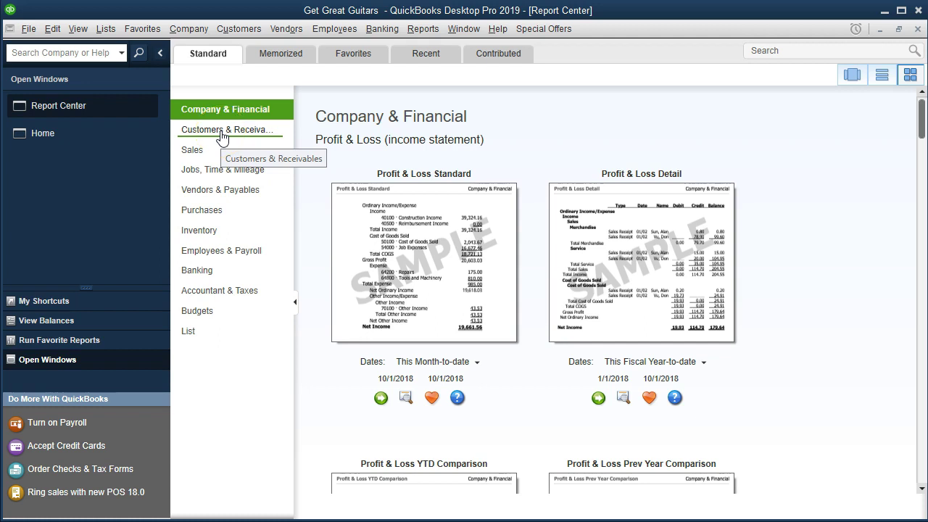
pyautogui.click(223, 131)
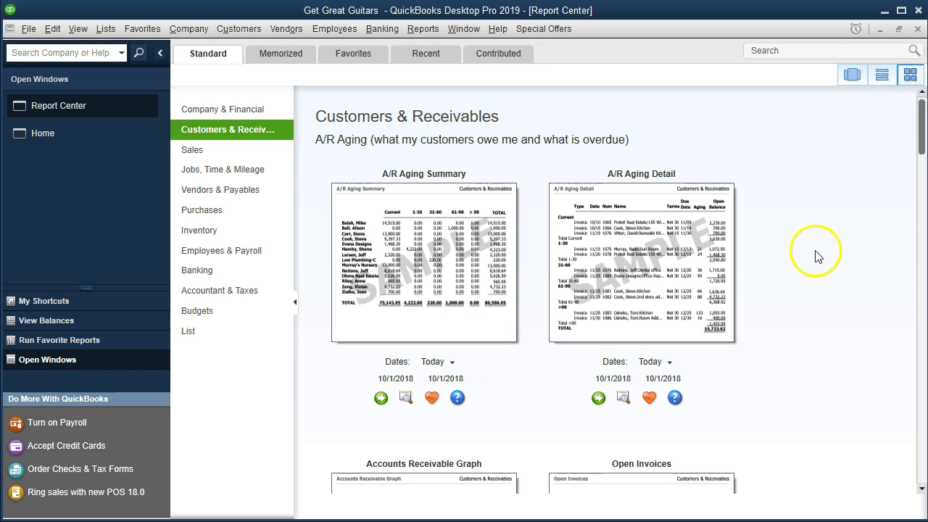
pyautogui.scroll(-3, 813, 250)
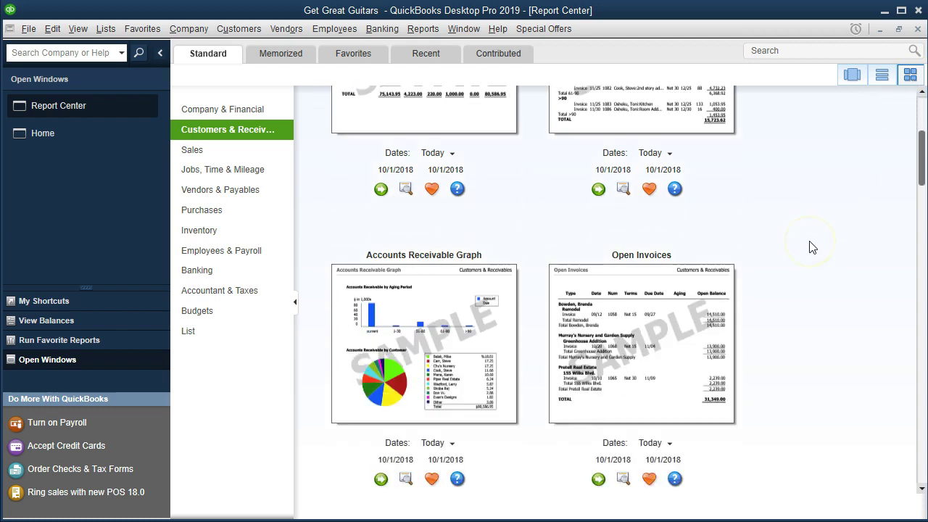
pyautogui.scroll(-2, 810, 246)
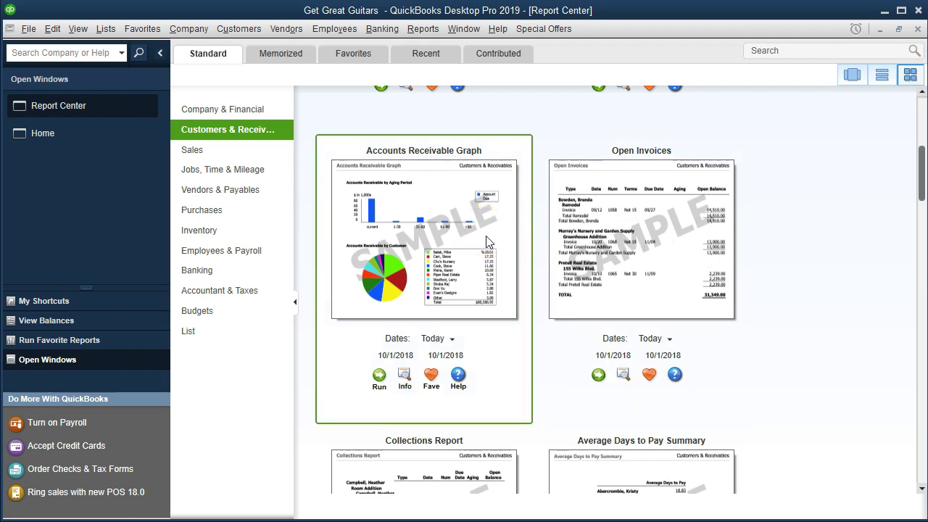
# Step: Run the Accounts Receivable Graph with aging set as of 02/28/2019
pyautogui.click(378, 376)
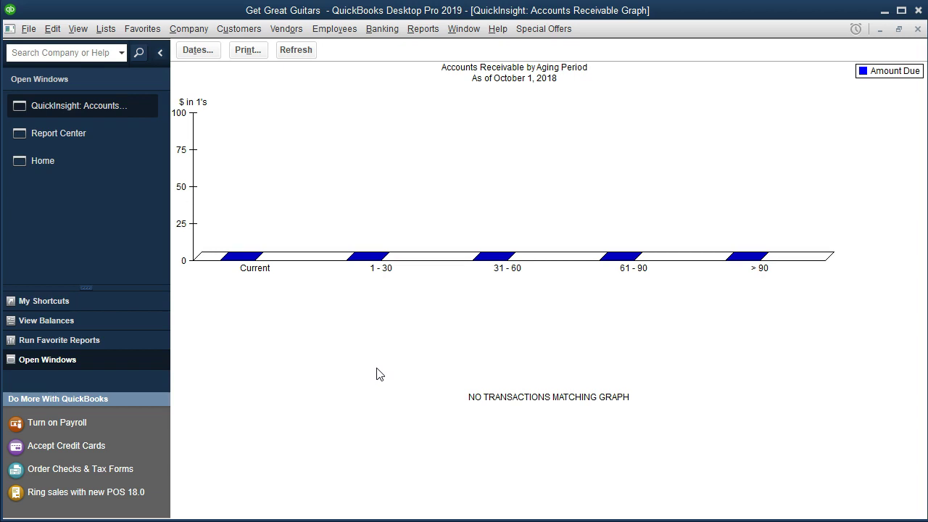
pyautogui.click(198, 50)
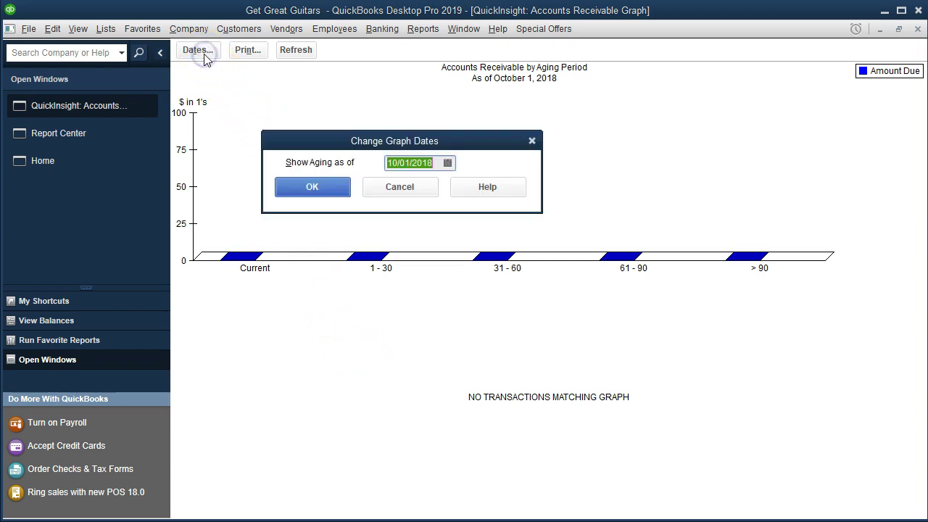
pyautogui.write('022819')
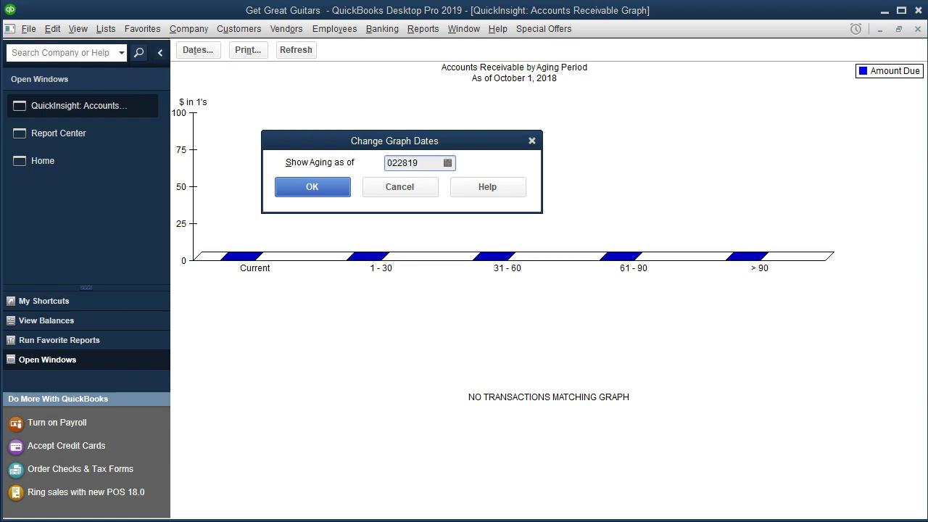
pyautogui.press('Tab')
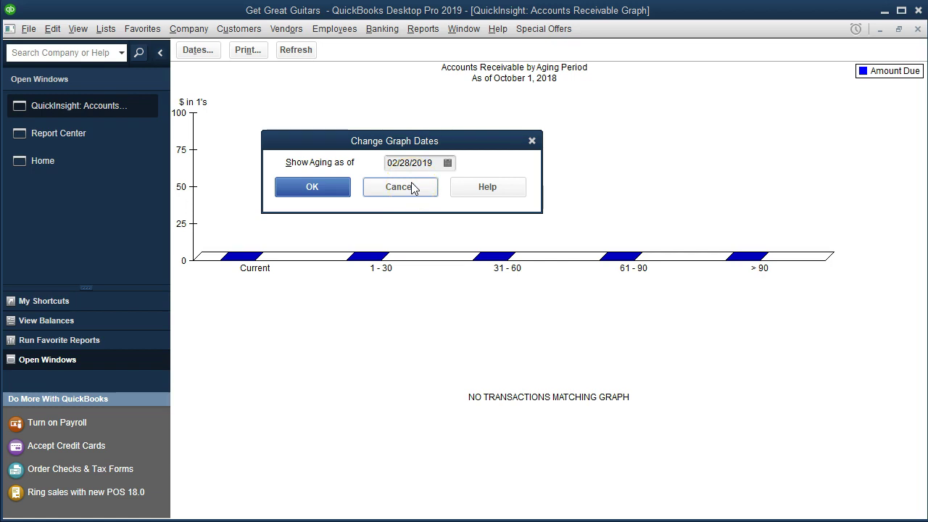
pyautogui.click(332, 190)
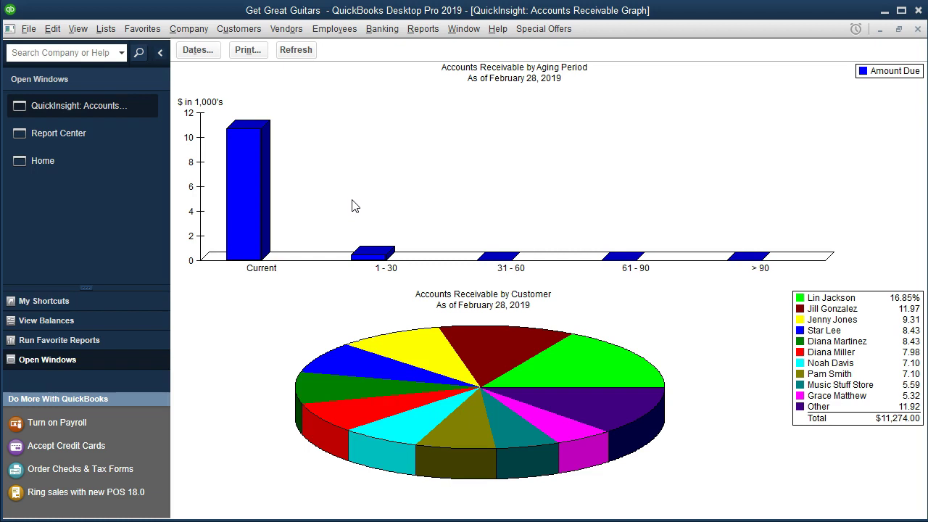
# Step: Click around the Accounts Receivable pie chart, then pull down the Reports menu
pyautogui.click(422, 291)
pyautogui.click(643, 370)
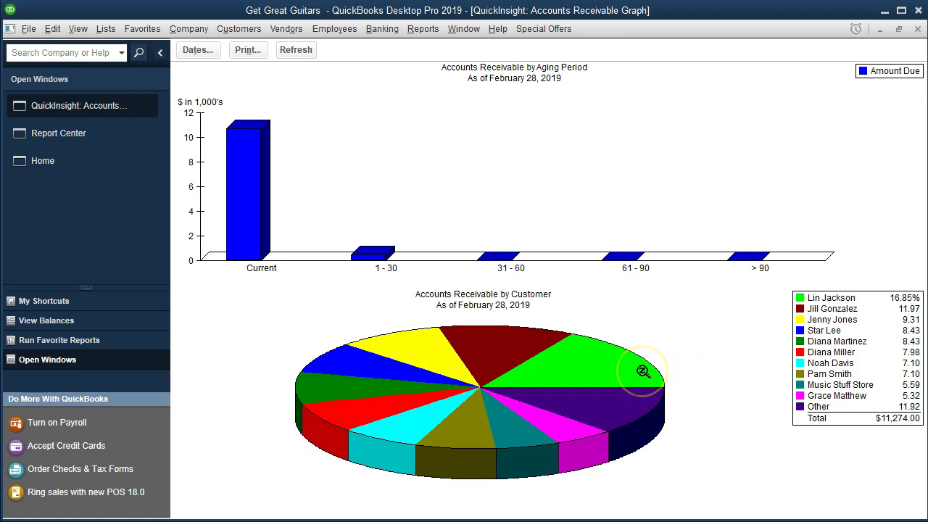
pyautogui.click(706, 359)
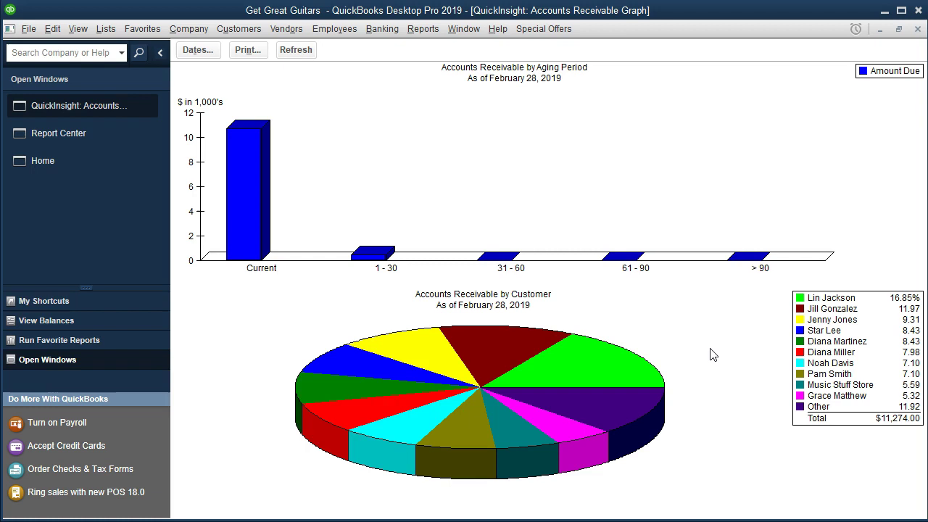
pyautogui.click(704, 359)
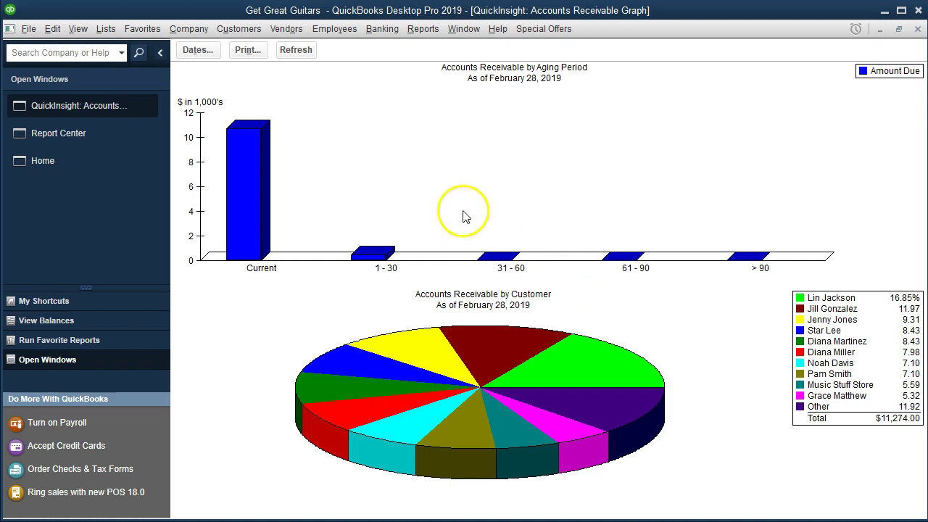
pyautogui.click(423, 29)
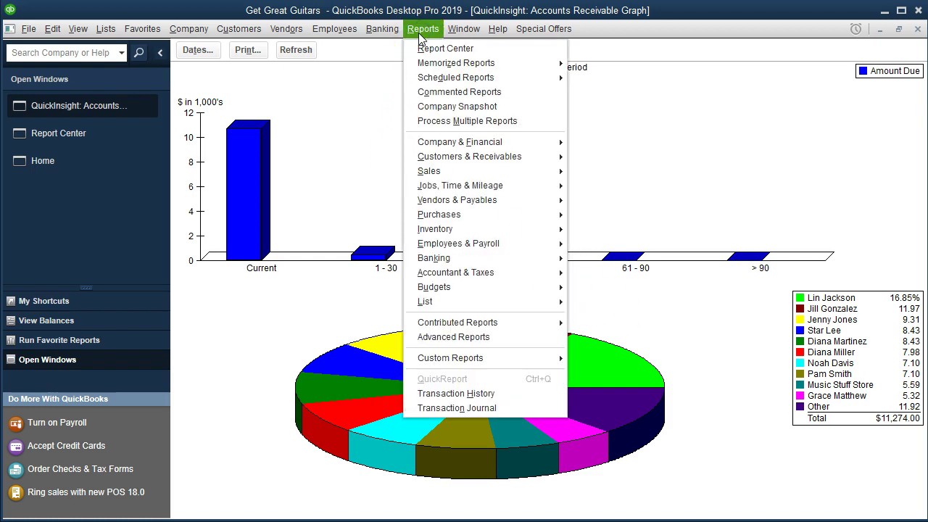
# Step: Open the standard Balance Sheet as of 02/28/19 and mark its Accounts Receivable row
pyautogui.moveTo(478, 142)
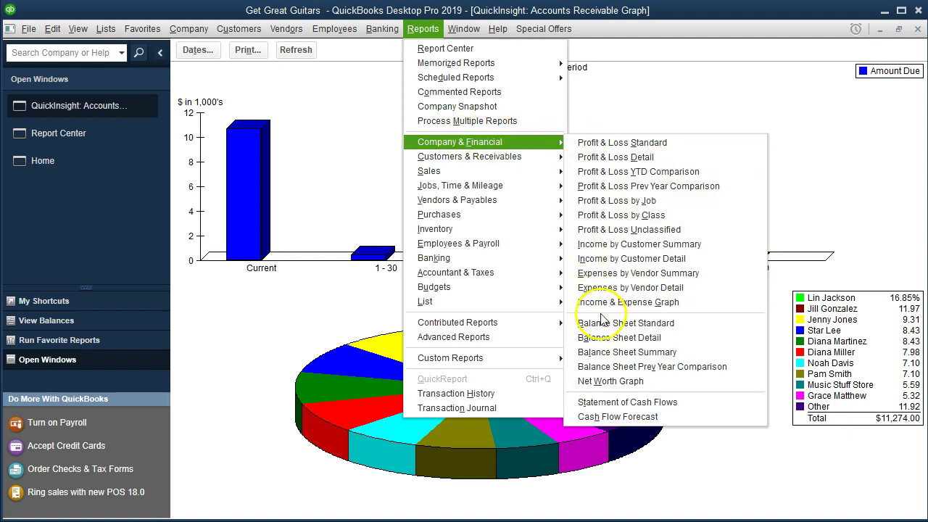
pyautogui.click(688, 330)
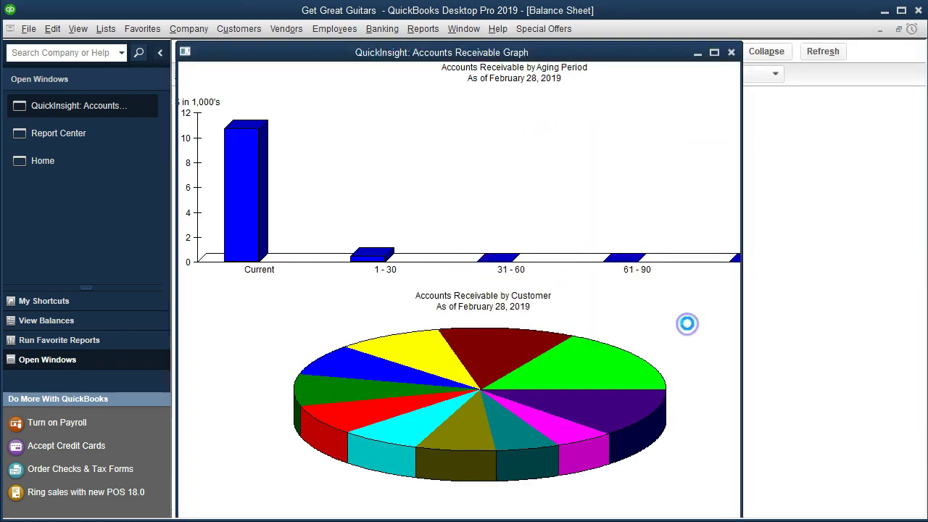
pyautogui.press('Tab')
pyautogui.click(689, 324)
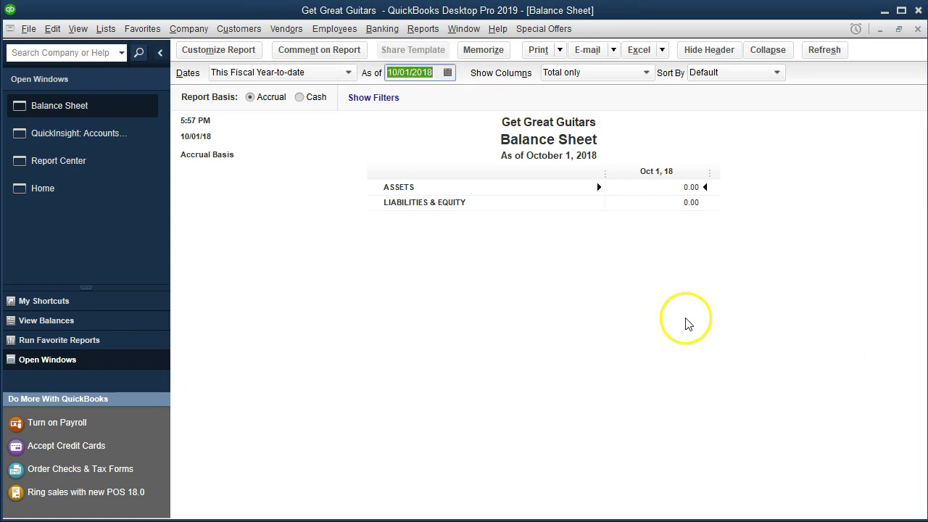
pyautogui.write('02/28/19')
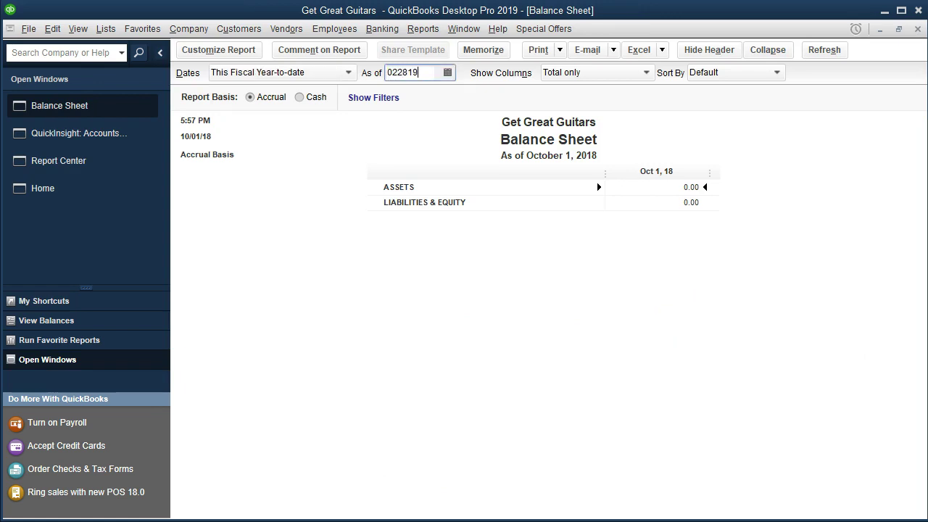
pyautogui.press('Tab')
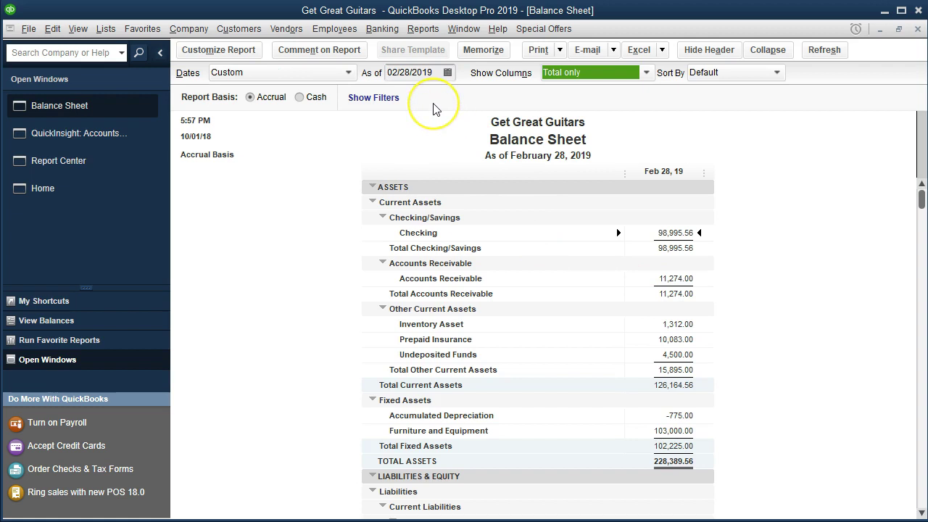
pyautogui.click(638, 282)
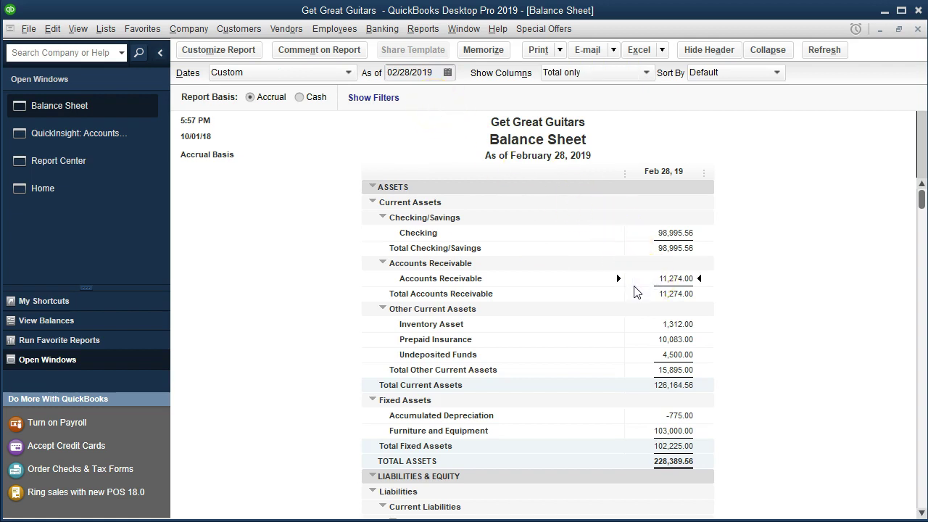
# Step: Switch between the Accounts Receivable Graph and Balance Sheet windows, ending on the graph
pyautogui.click(102, 139)
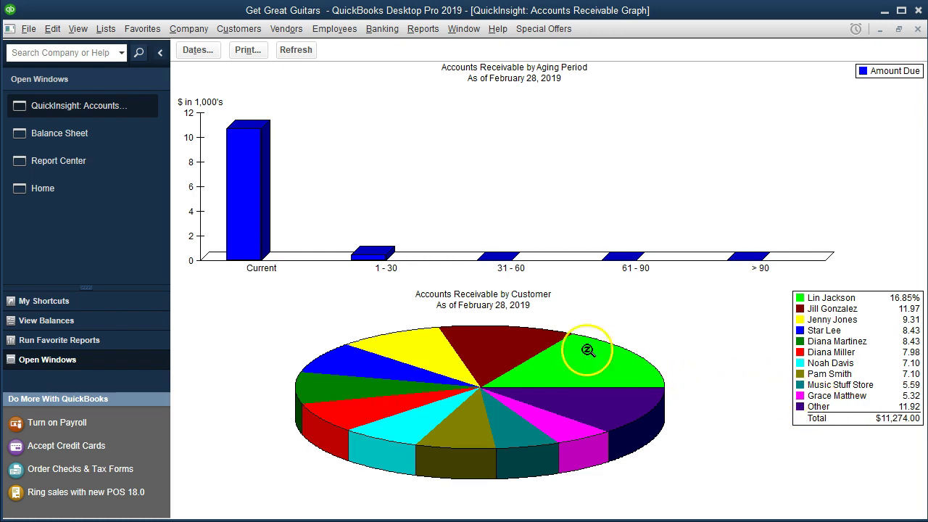
pyautogui.click(110, 139)
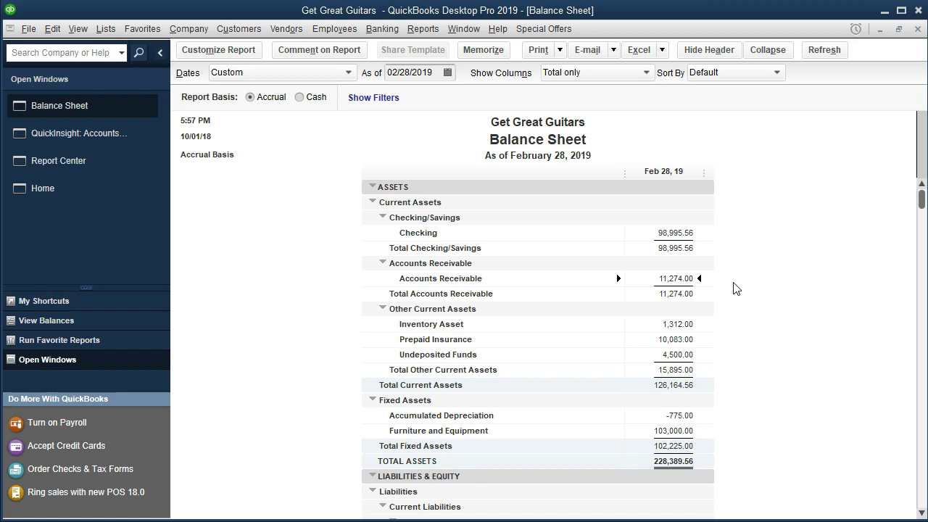
pyautogui.click(106, 134)
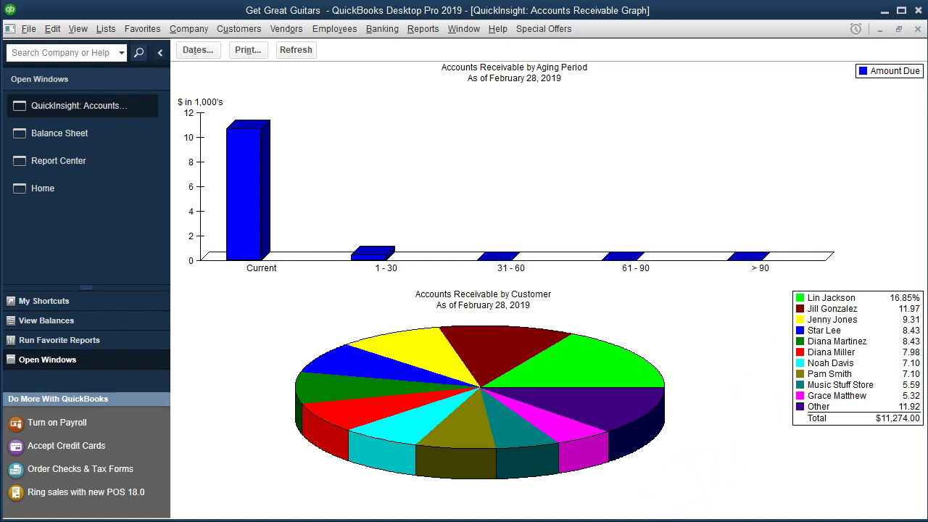
# Step: Bring Section 4.pptx to the front and drop down the New Slide layouts
pyautogui.moveTo(406, 520)
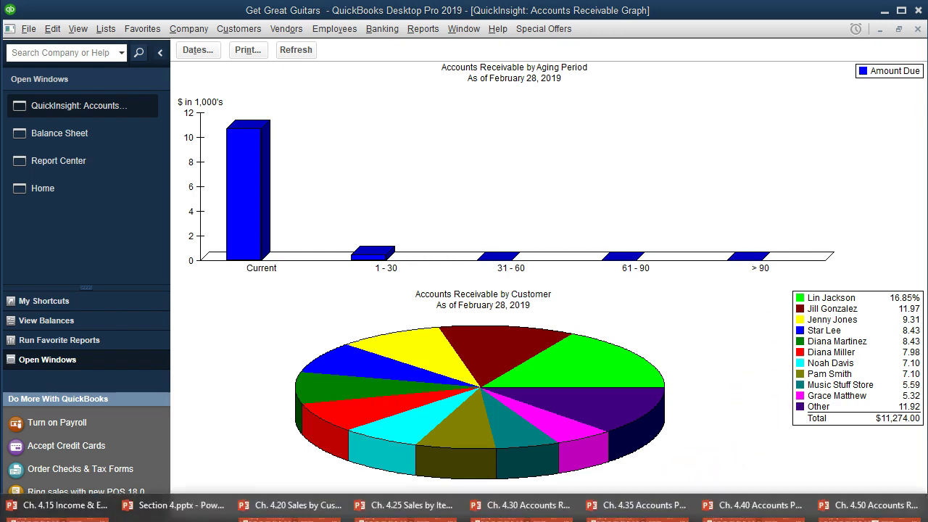
pyautogui.click(194, 505)
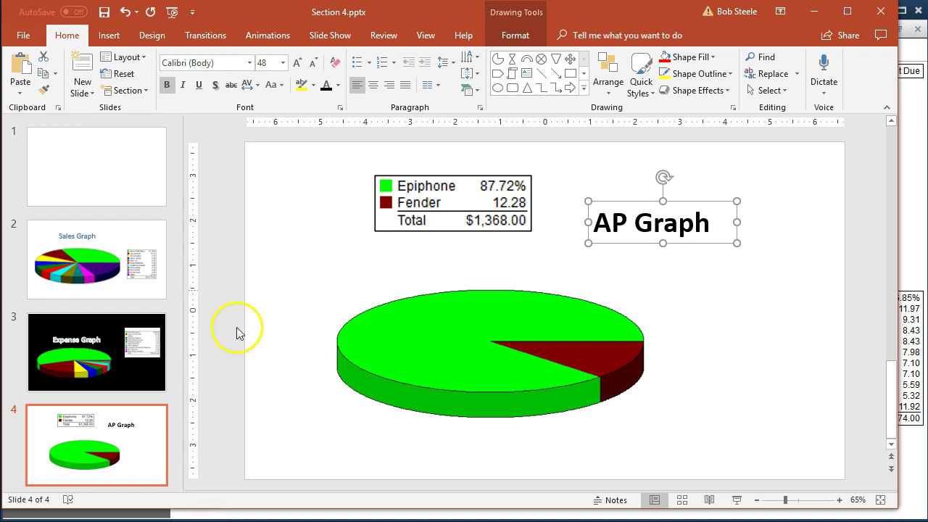
pyautogui.scroll(-1, 101, 366)
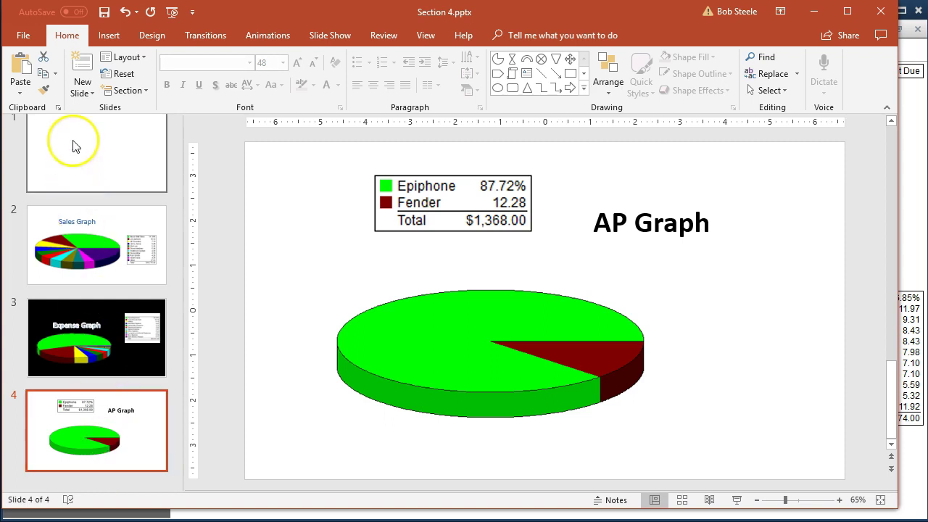
pyautogui.click(82, 87)
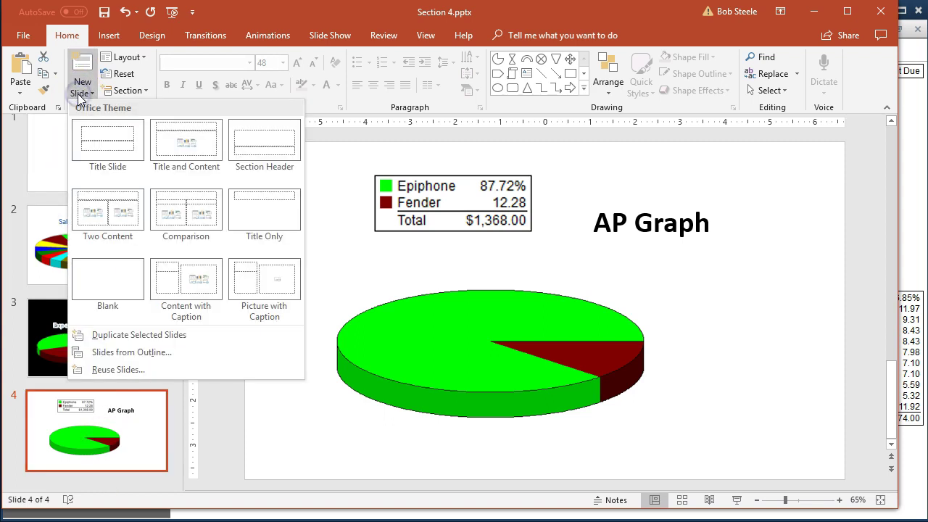
# Step: Add a blank slide and screen-clip the customer pie chart onto it, lower left
pyautogui.click(96, 285)
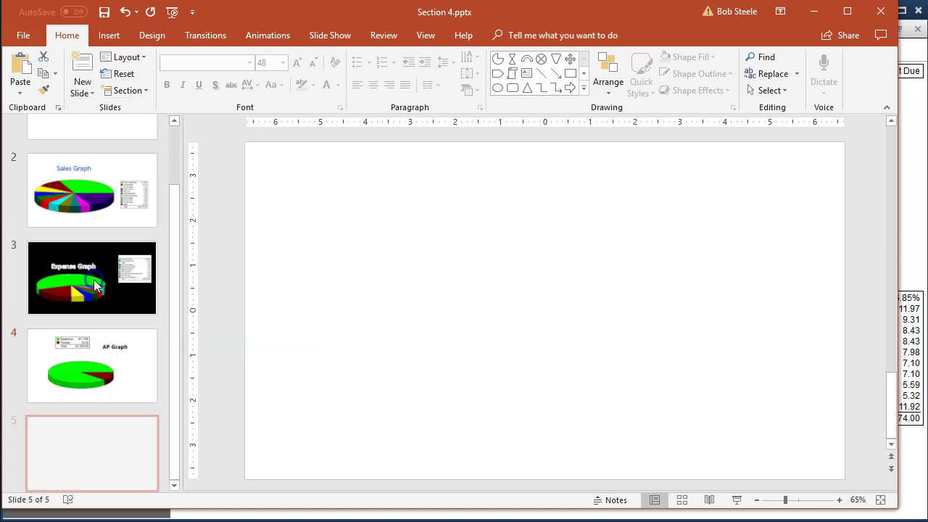
pyautogui.click(460, 292)
pyautogui.click(283, 140)
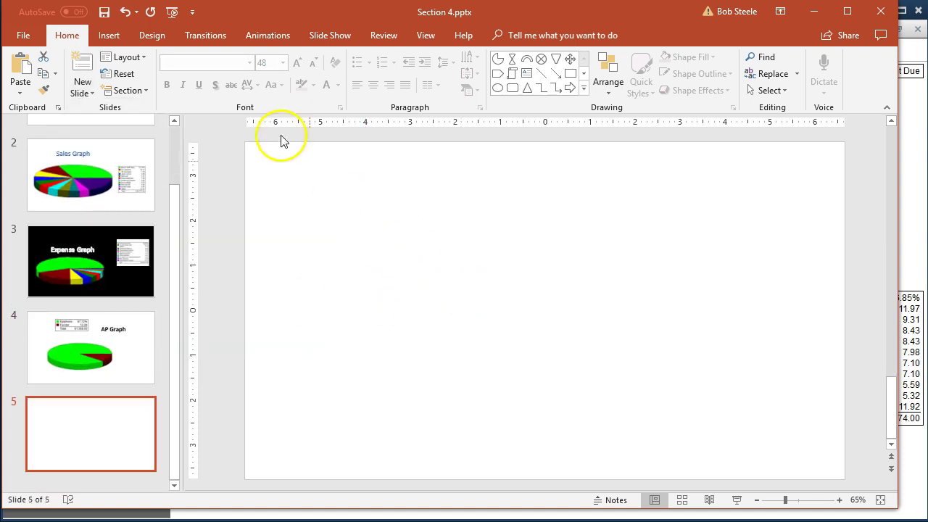
pyautogui.click(110, 36)
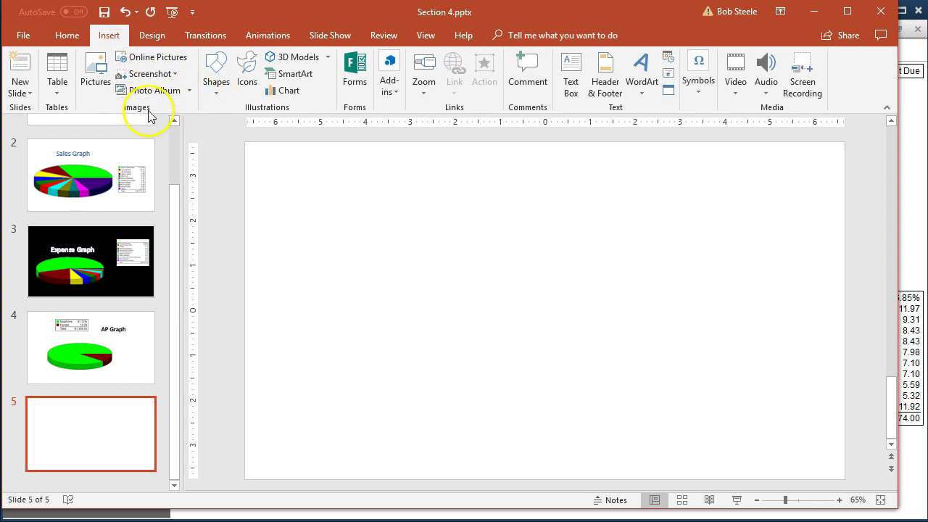
pyautogui.click(149, 74)
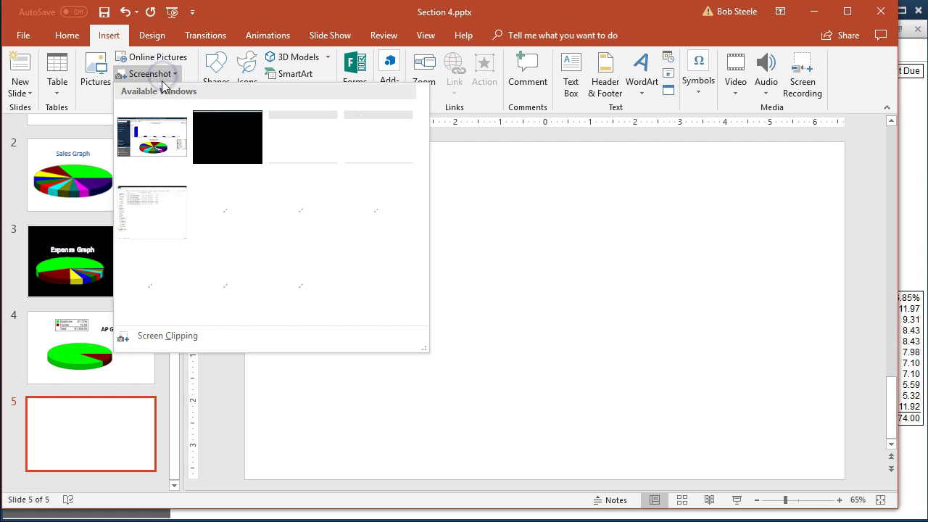
pyautogui.click(190, 344)
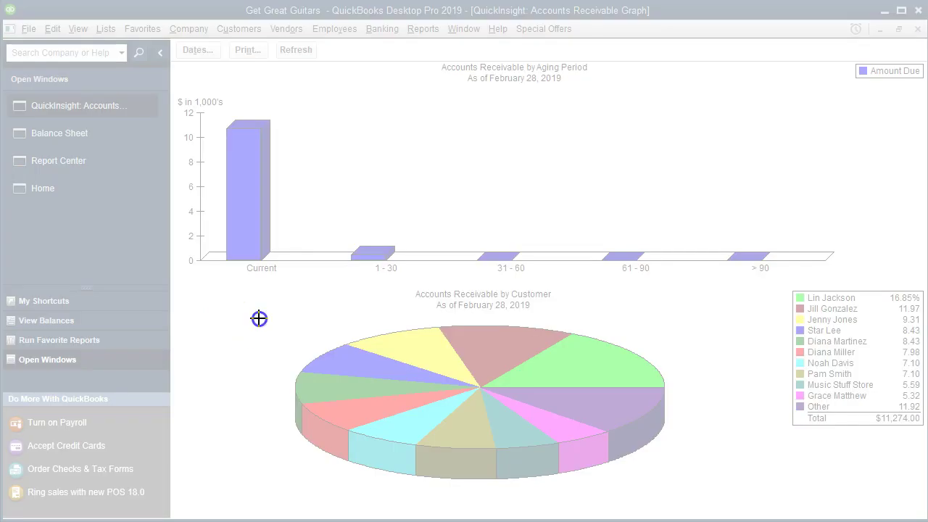
pyautogui.moveTo(258, 319); pyautogui.dragTo(698, 498)
pyautogui.moveTo(550, 307); pyautogui.dragTo(384, 335)
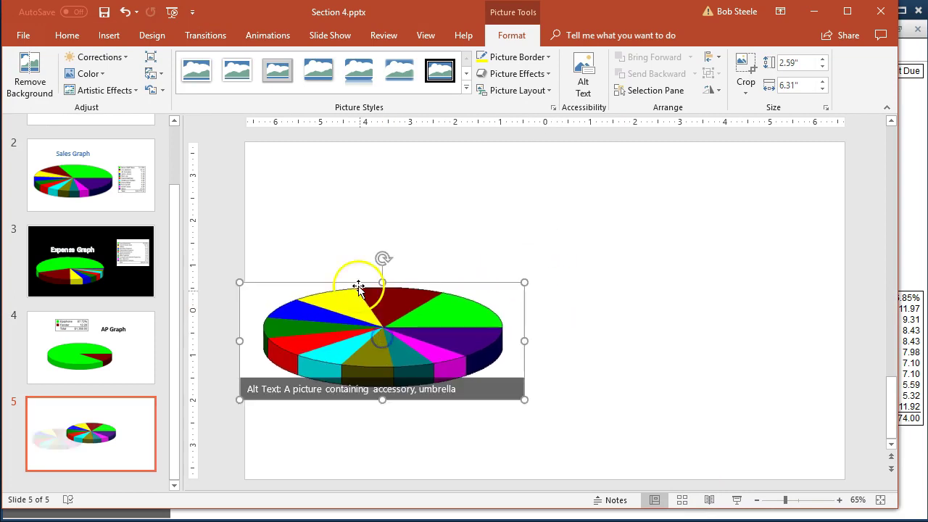
# Step: Screen-clip the customer legend, place it on the slide's right side and enlarge it
pyautogui.click(109, 35)
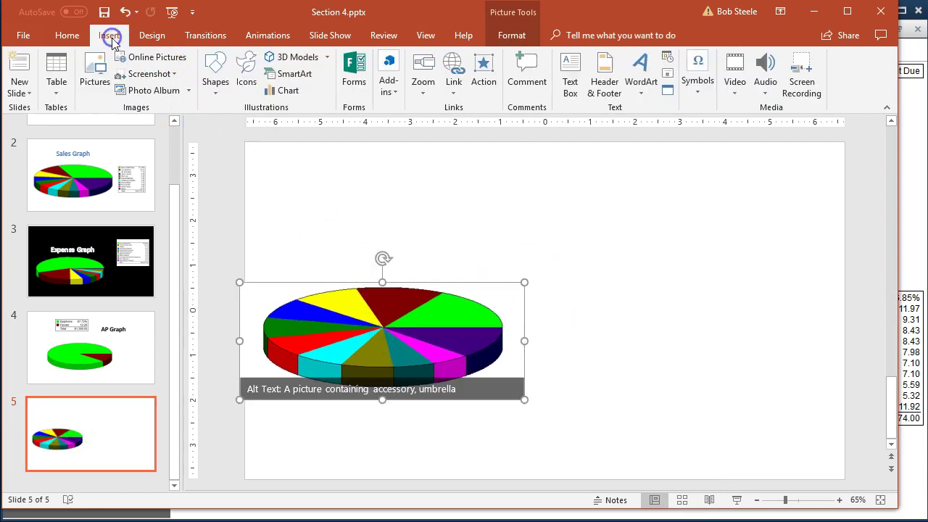
pyautogui.click(133, 76)
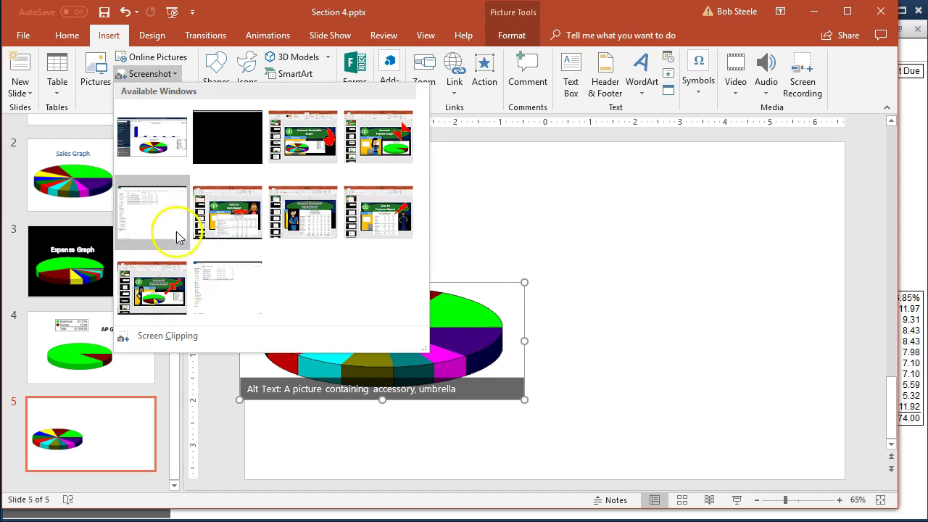
pyautogui.click(193, 335)
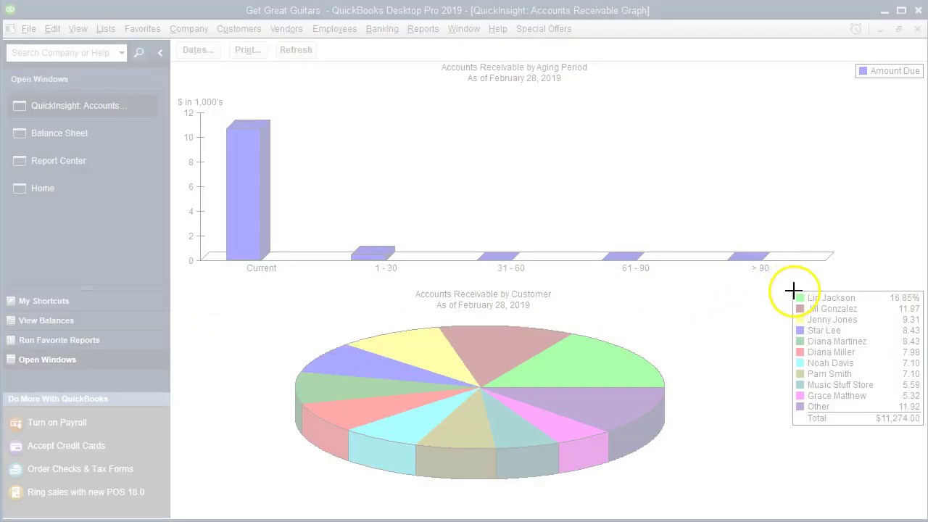
pyautogui.moveTo(789, 289); pyautogui.dragTo(924, 433)
pyautogui.moveTo(576, 327); pyautogui.dragTo(651, 319)
pyautogui.moveTo(693, 357); pyautogui.dragTo(755, 420)
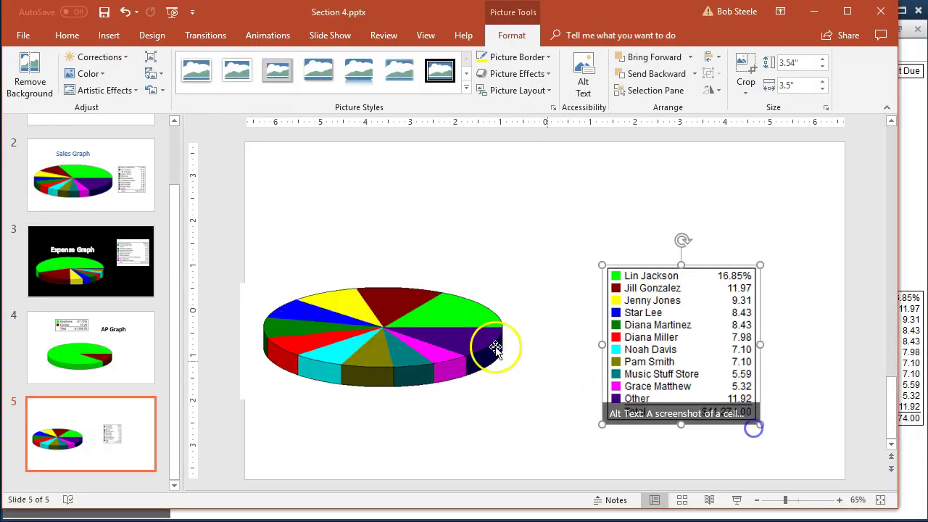
# Step: Enlarge the pie picture to 2.99 by 7.27 inches and position it beside the legend
pyautogui.click(497, 340)
pyautogui.moveTo(523, 282); pyautogui.dragTo(566, 265)
pyautogui.moveTo(461, 300); pyautogui.dragTo(497, 325)
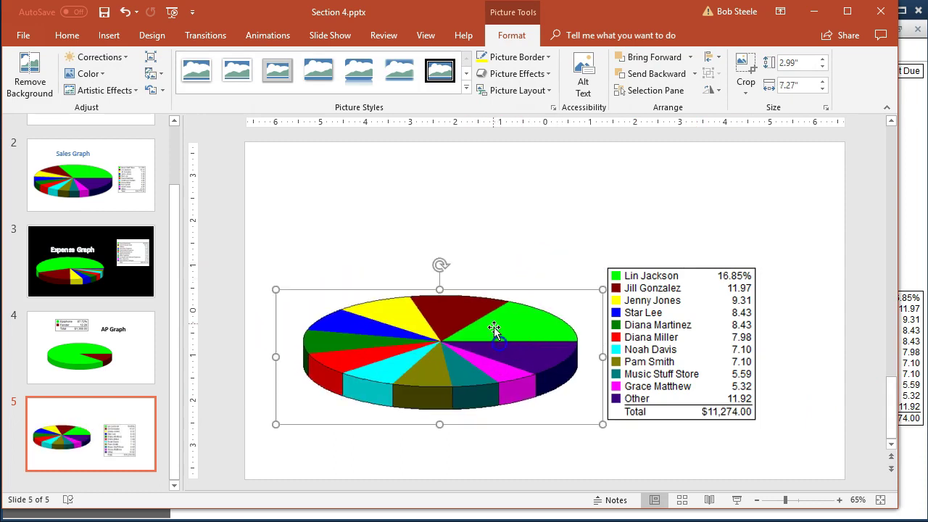
# Step: Draw a text box above the pie and type the heading 'AR by Customer'
pyautogui.click(109, 35)
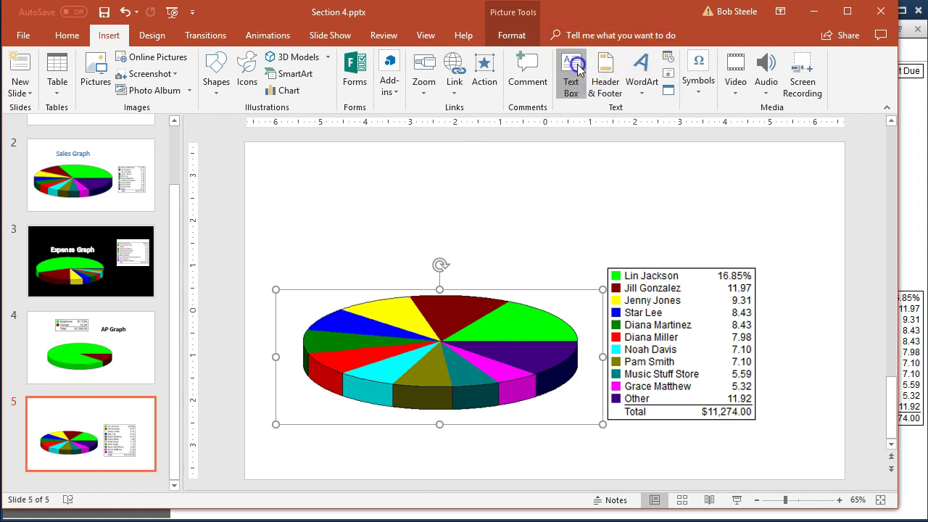
pyautogui.click(578, 69)
pyautogui.moveTo(368, 186); pyautogui.dragTo(615, 224)
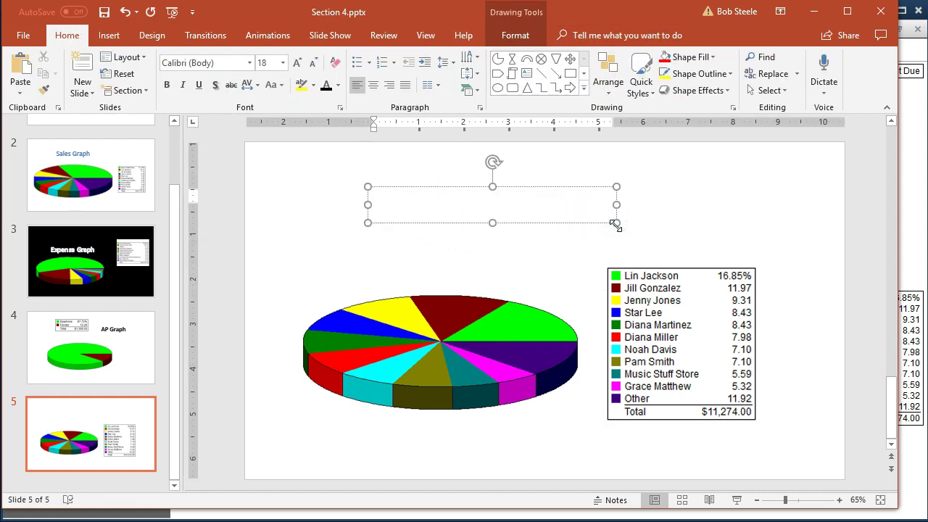
pyautogui.write('AR by Customer')
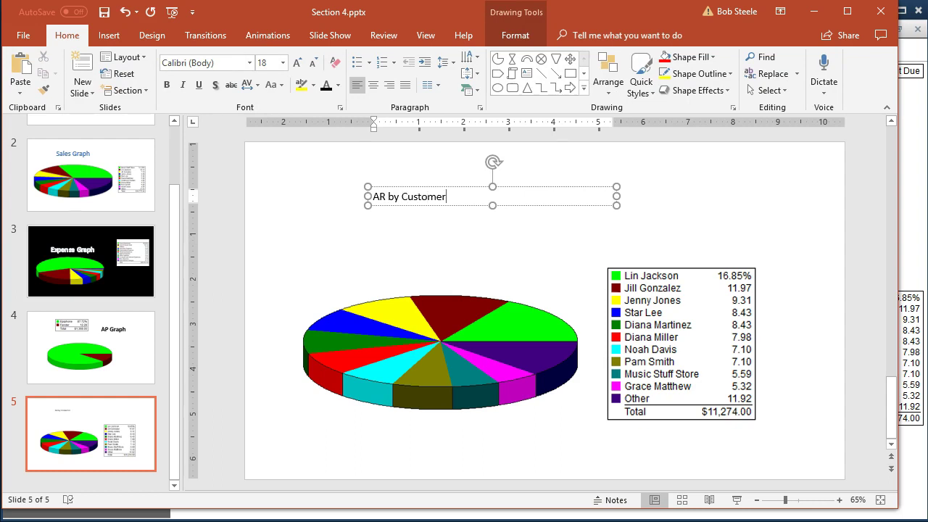
pyautogui.click(487, 252)
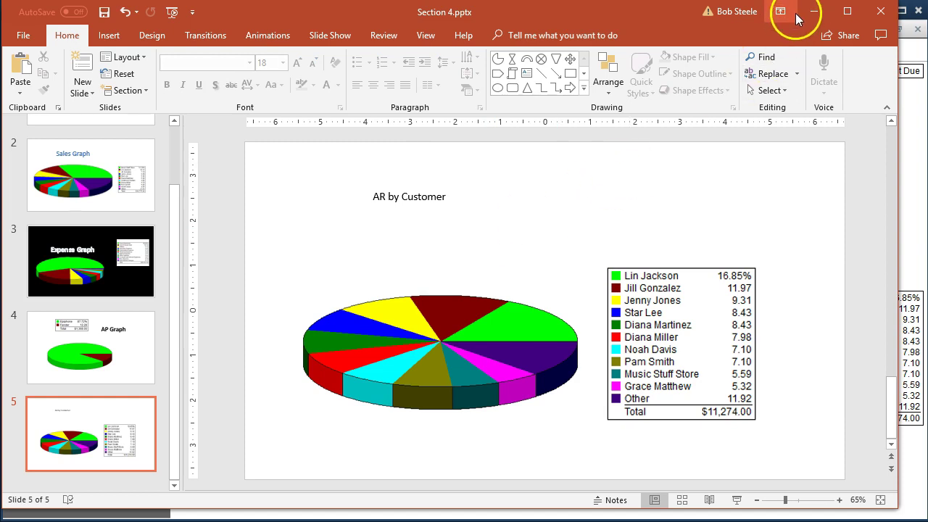
pyautogui.scroll(2, 143, 283)
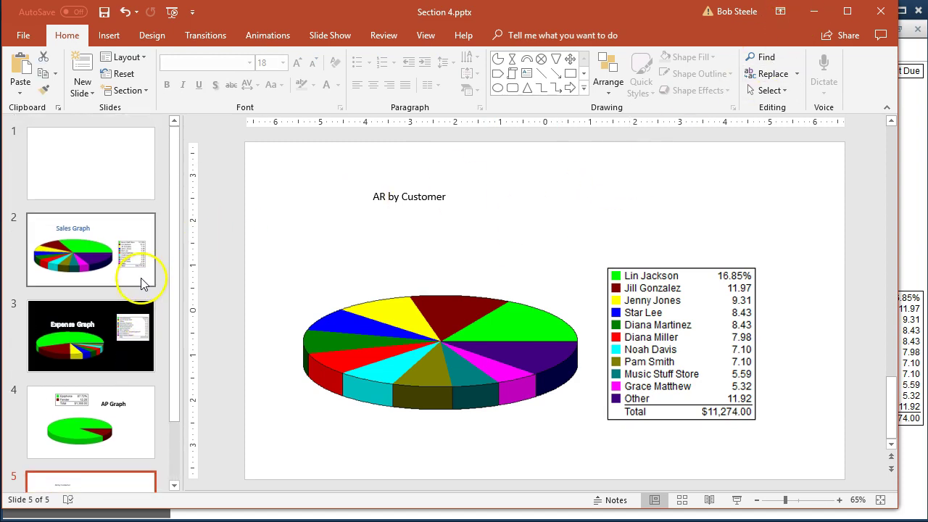
pyautogui.scroll(-2, 143, 283)
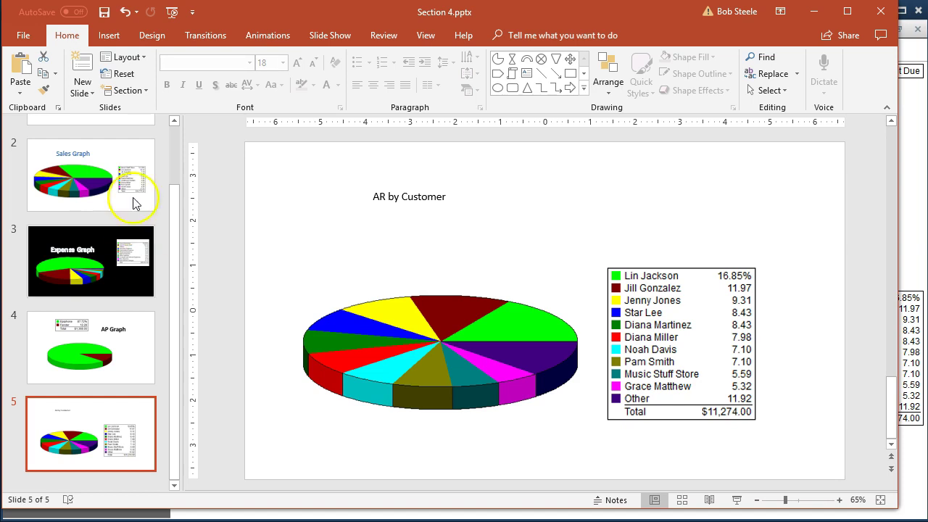
pyautogui.click(27, 38)
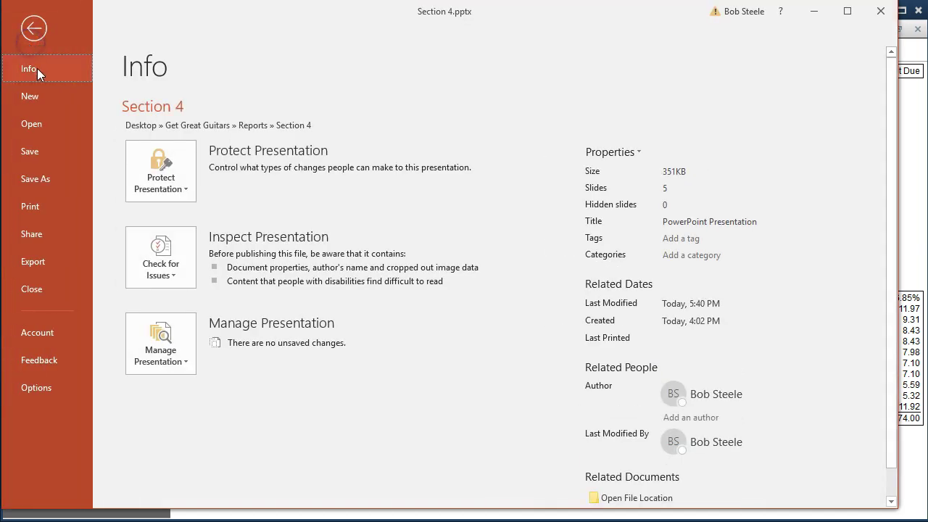
pyautogui.click(38, 176)
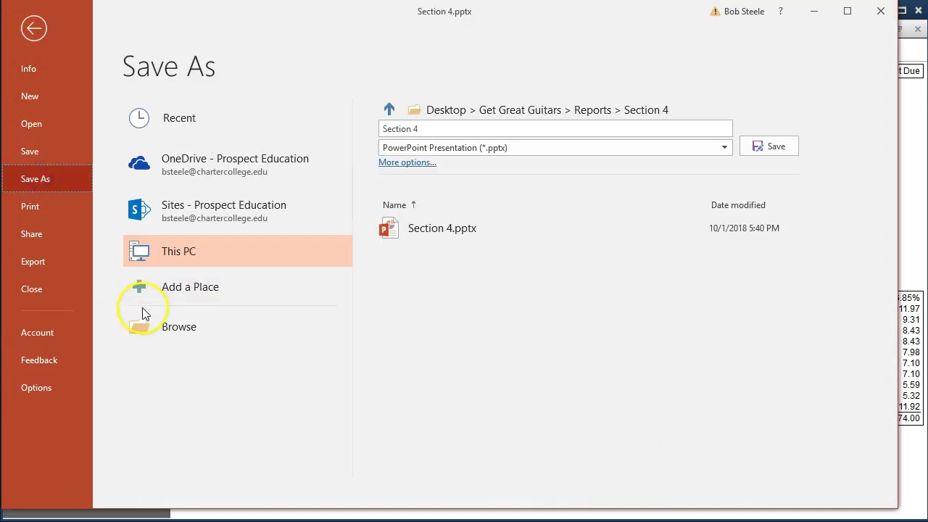
pyautogui.click(161, 327)
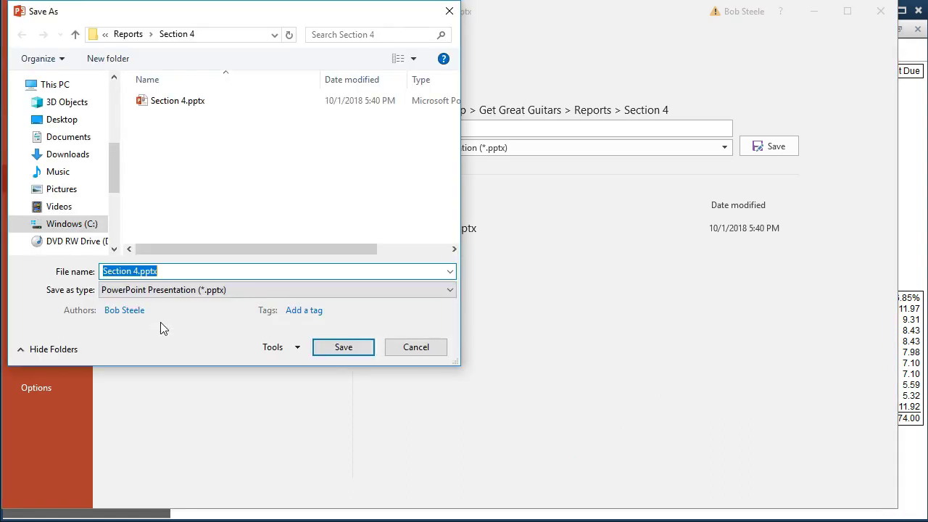
pyautogui.click(177, 291)
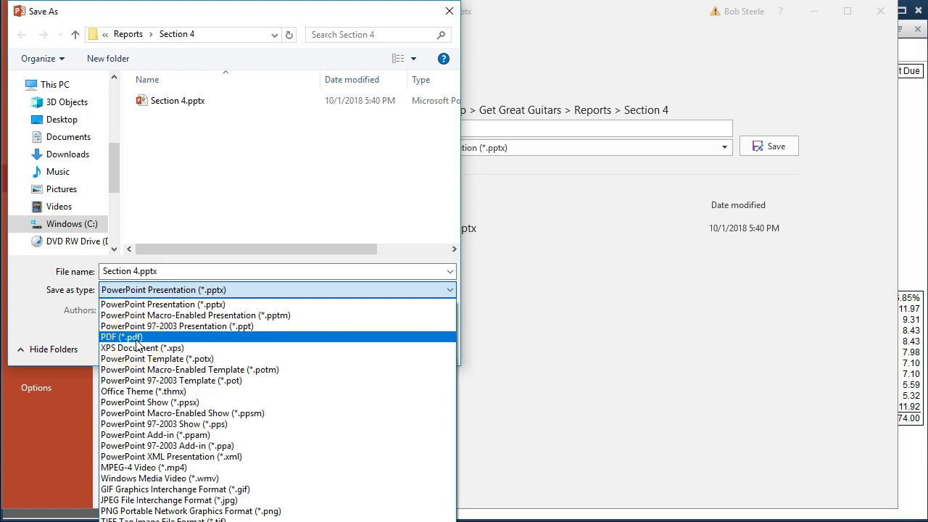
pyautogui.click(450, 14)
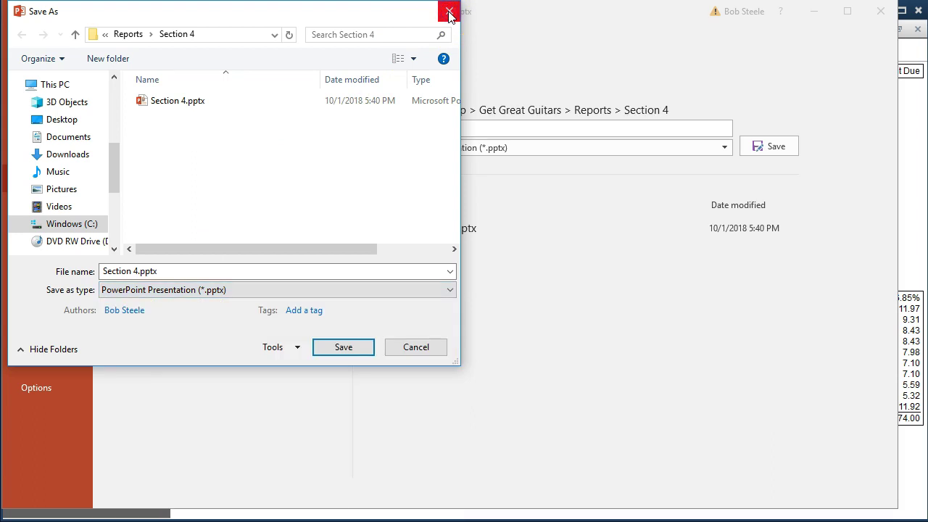
pyautogui.click(449, 15)
pyautogui.click(34, 29)
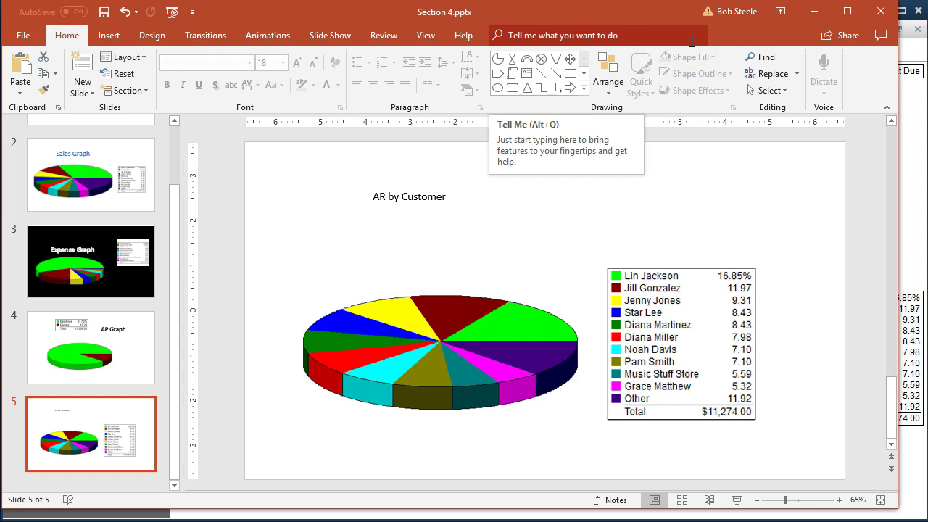
# Step: Drag the pie up toward the heading, then close PowerPoint, saving Section 4.pptx
pyautogui.moveTo(488, 368); pyautogui.dragTo(474, 329)
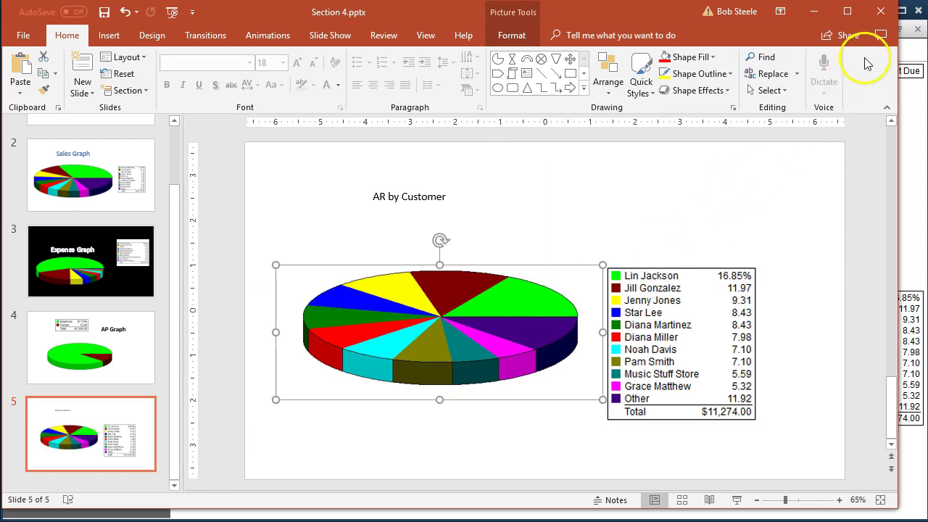
pyautogui.click(880, 12)
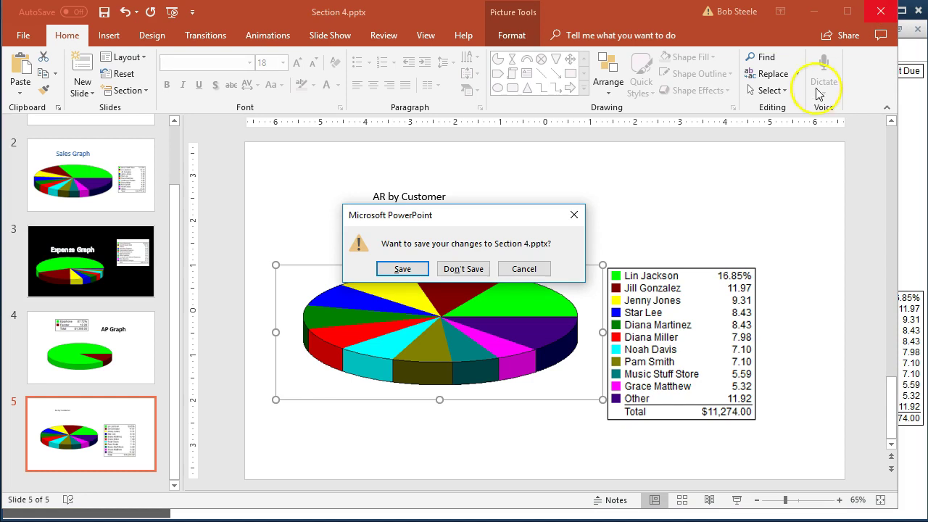
pyautogui.click(400, 269)
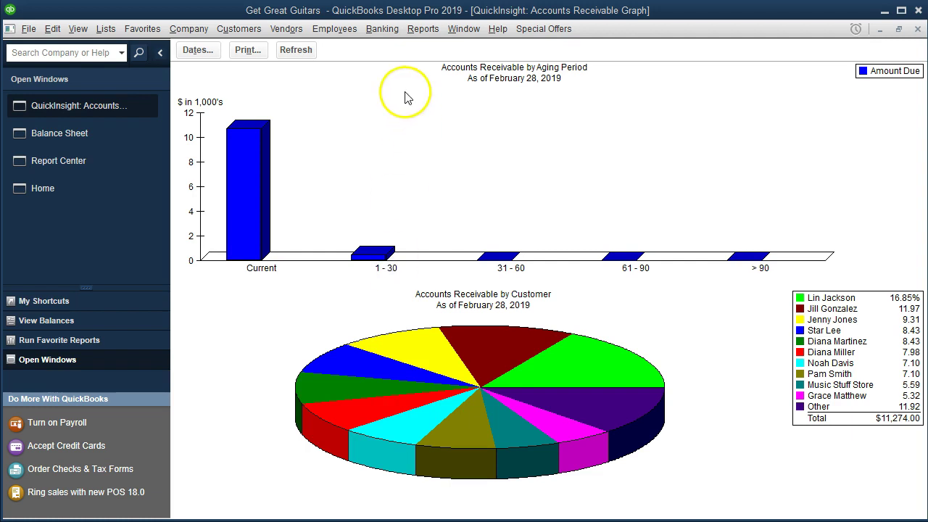
# Step: Print the Accounts Receivable graph via CutePDF Writer, saving it as 'AR Customer Graph.pdf' in Section 4
pyautogui.click(248, 51)
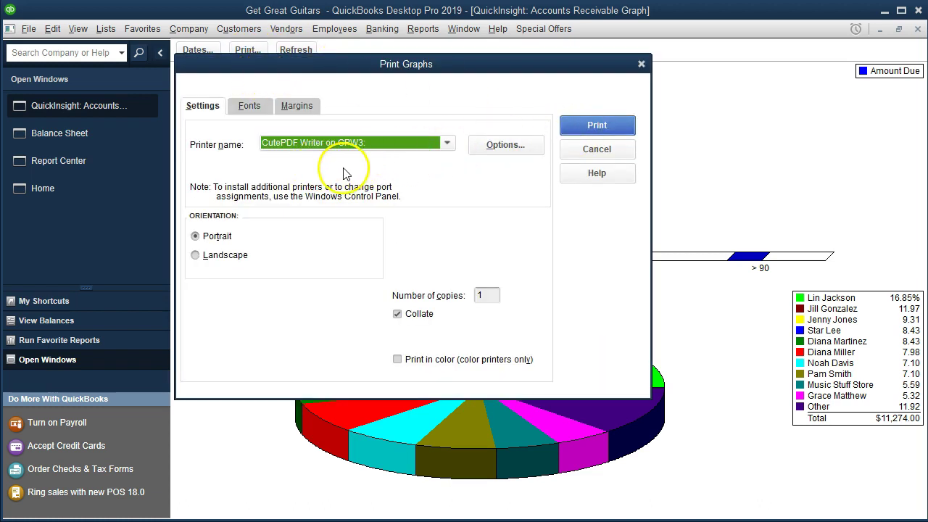
pyautogui.click(567, 129)
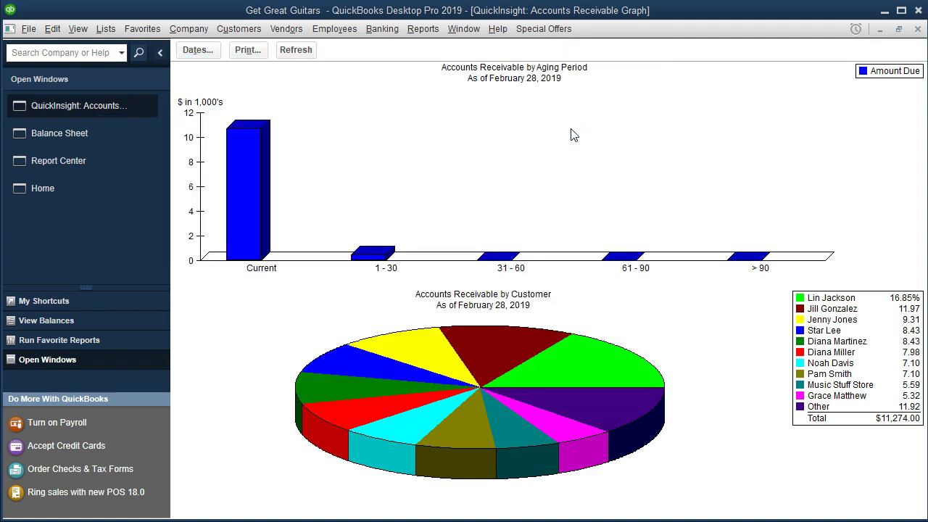
pyautogui.moveTo(606, 190); pyautogui.dragTo(606, 232)
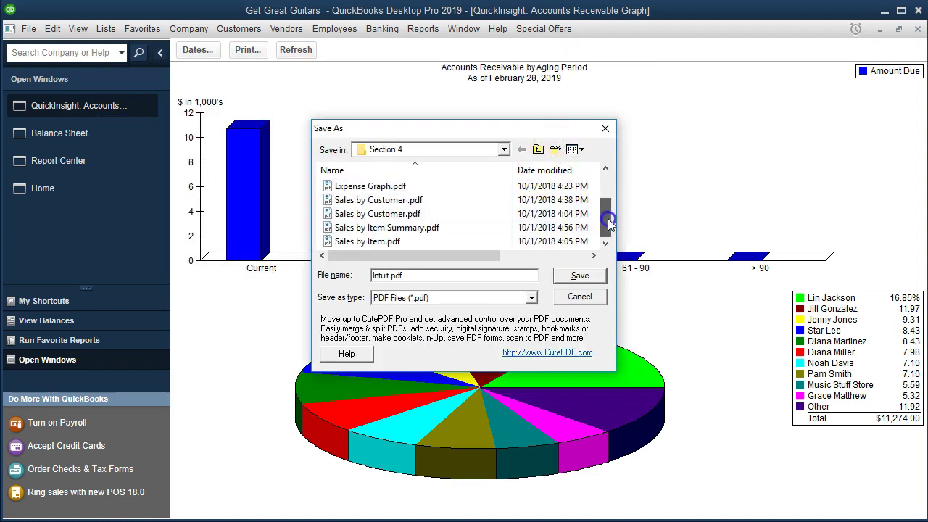
pyautogui.moveTo(463, 128); pyautogui.dragTo(510, 100)
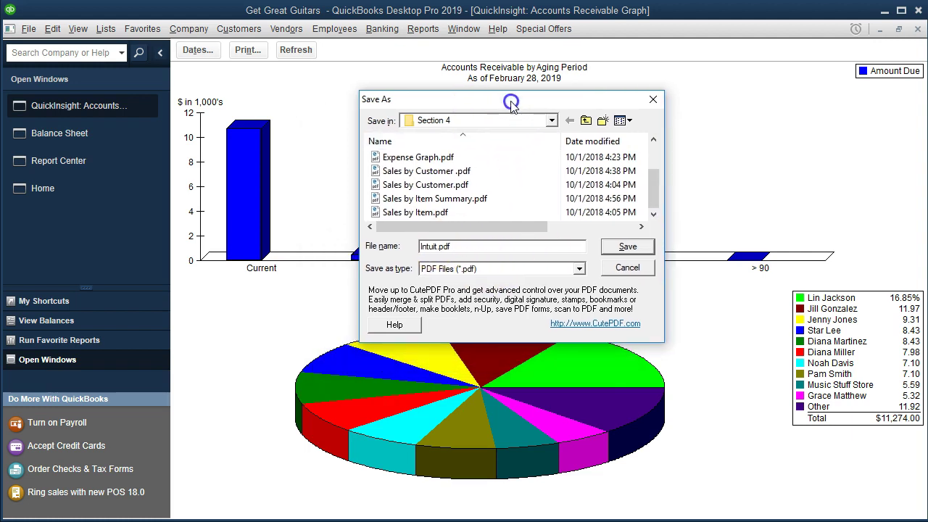
pyautogui.click(431, 246)
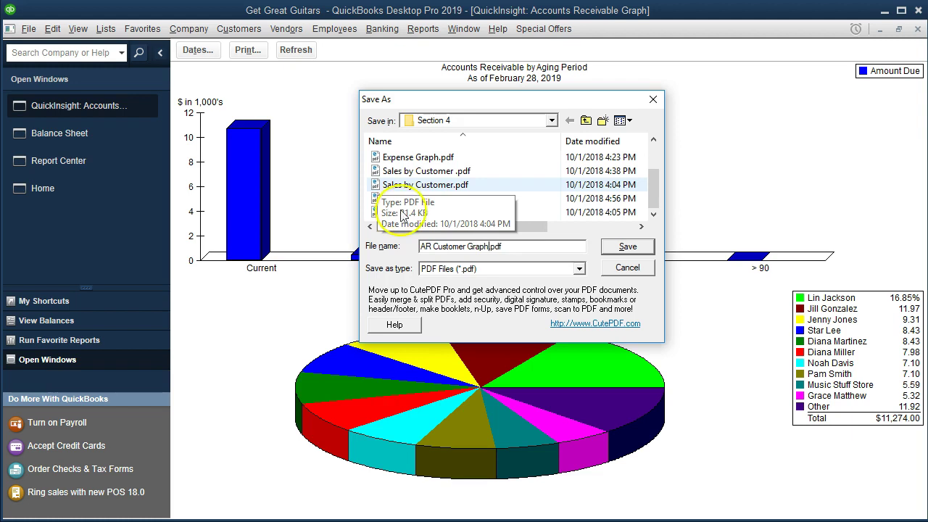
pyautogui.click(616, 246)
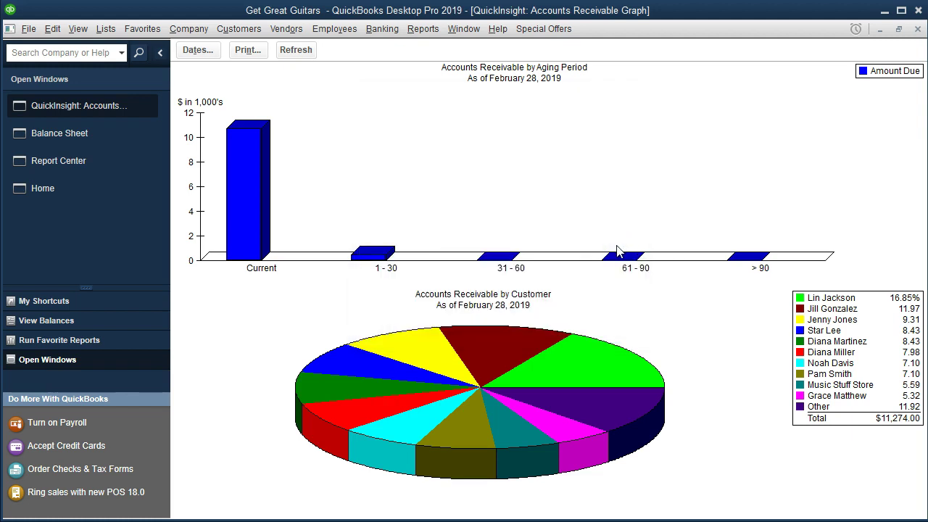